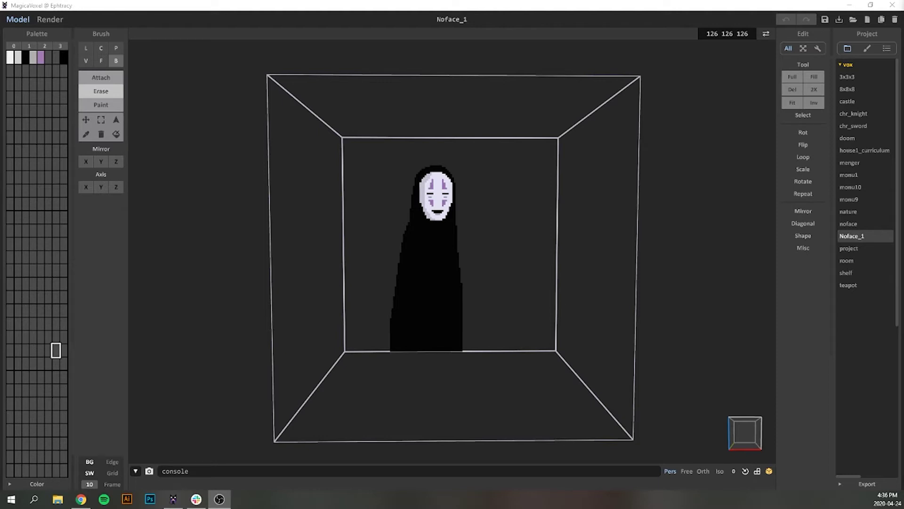
# - Move the Noface model up along the vertical axis in world mode until its base stands on the ground, and check the render
pyautogui.click(61, 19)
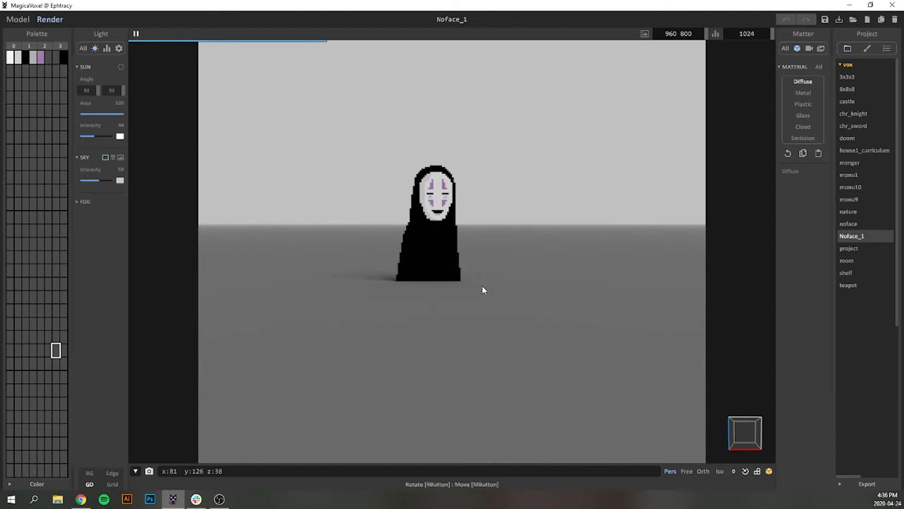
pyautogui.click(9, 19)
pyautogui.press('Tab')
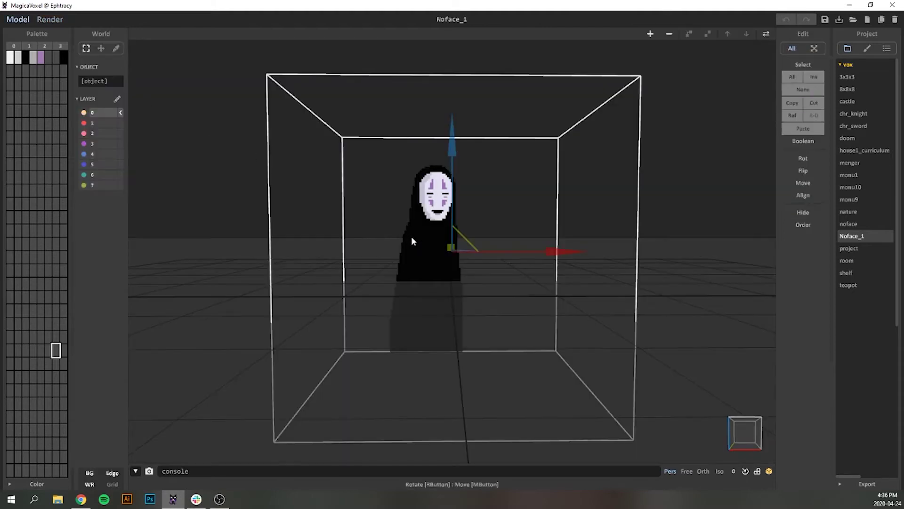
pyautogui.scroll(-1, 412, 241)
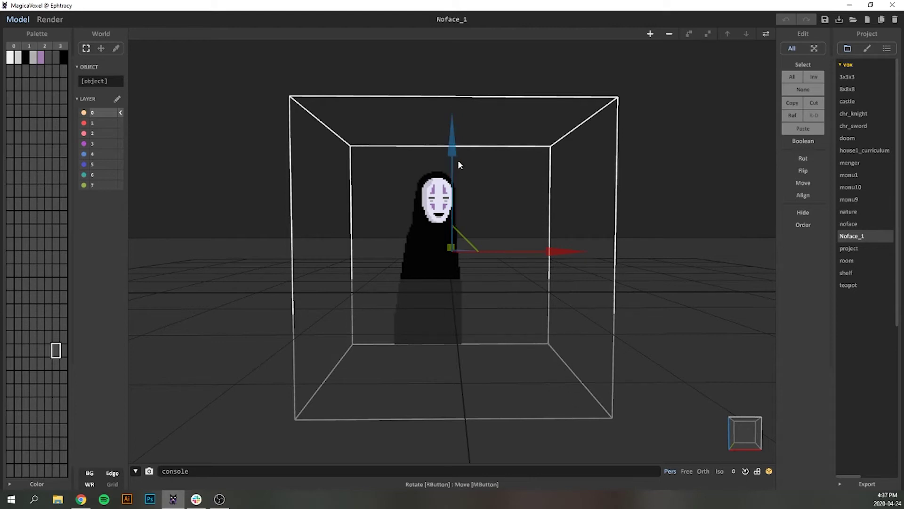
pyautogui.moveTo(450, 175); pyautogui.dragTo(452, 92)
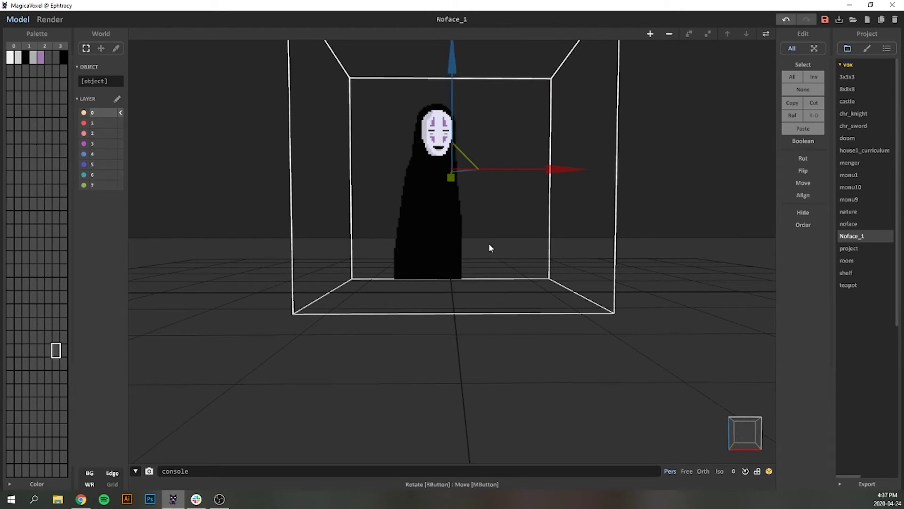
pyautogui.click(49, 20)
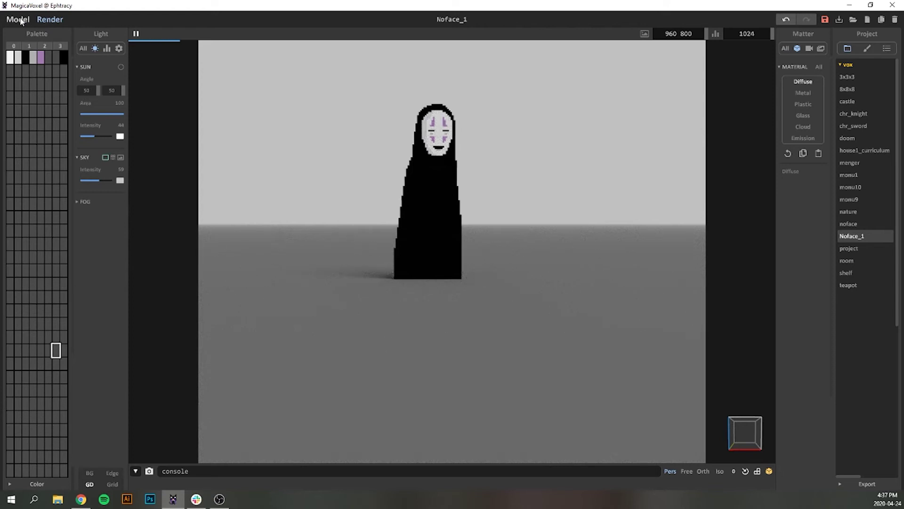
# - Leave world mode, frame the whole figure in the render, and set the sun's area to 0
pyautogui.click(19, 20)
pyautogui.moveTo(502, 206); pyautogui.dragTo(502, 258, button='middle')
pyautogui.press('Tab')
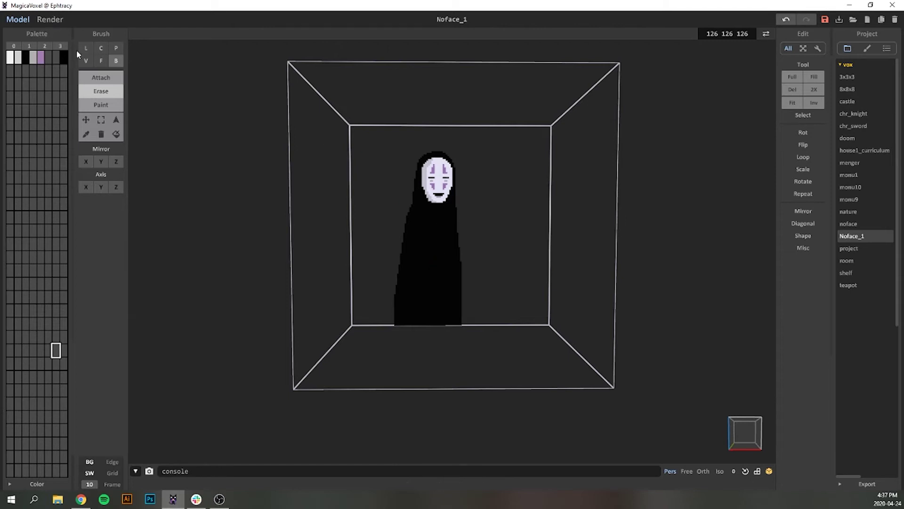
pyautogui.click(60, 19)
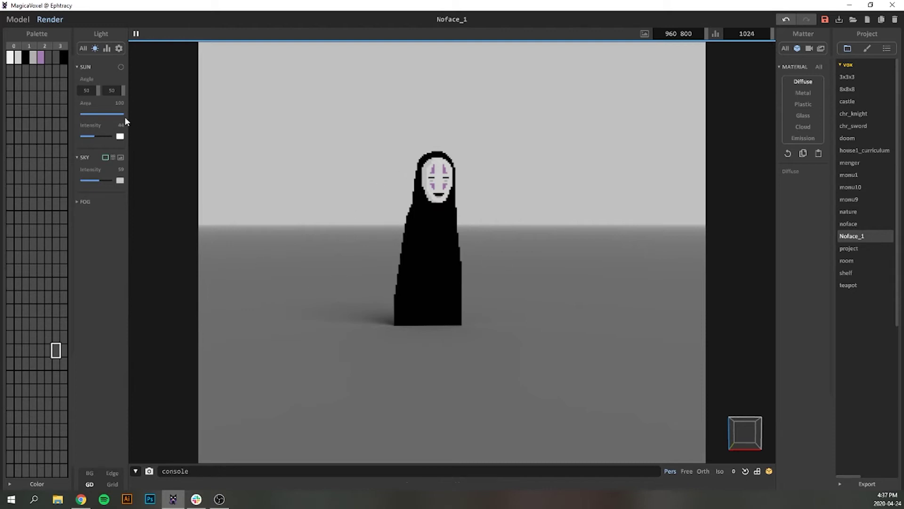
pyautogui.moveTo(118, 114); pyautogui.dragTo(65, 117)
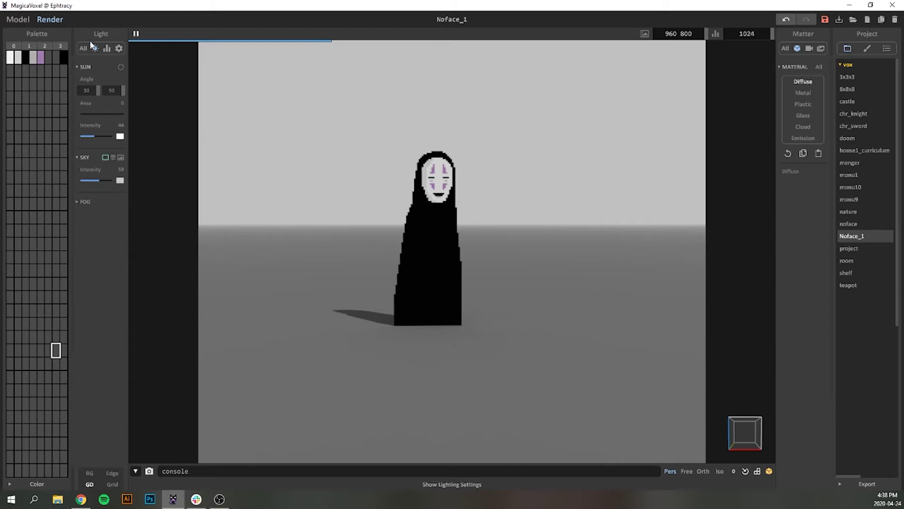
# - Set the ground color to light blue with hue 216, saturation 110 and value 207
pyautogui.click(119, 48)
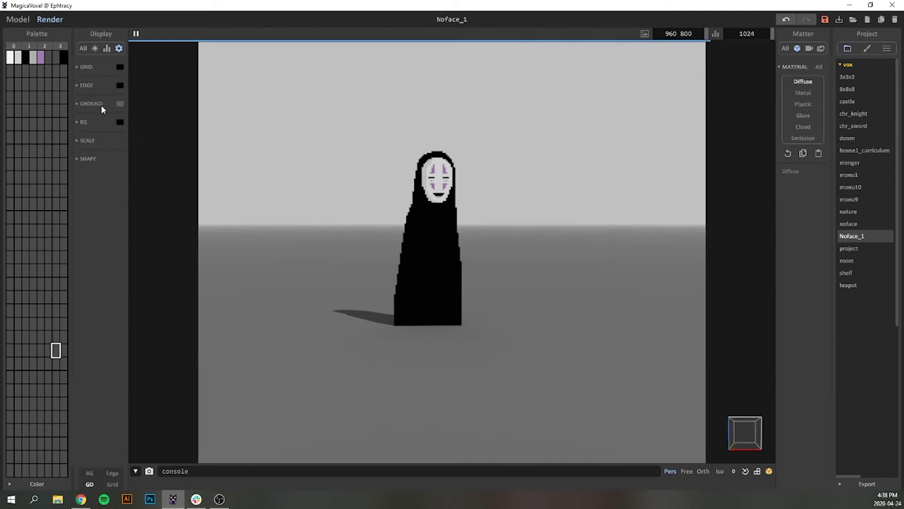
pyautogui.click(120, 103)
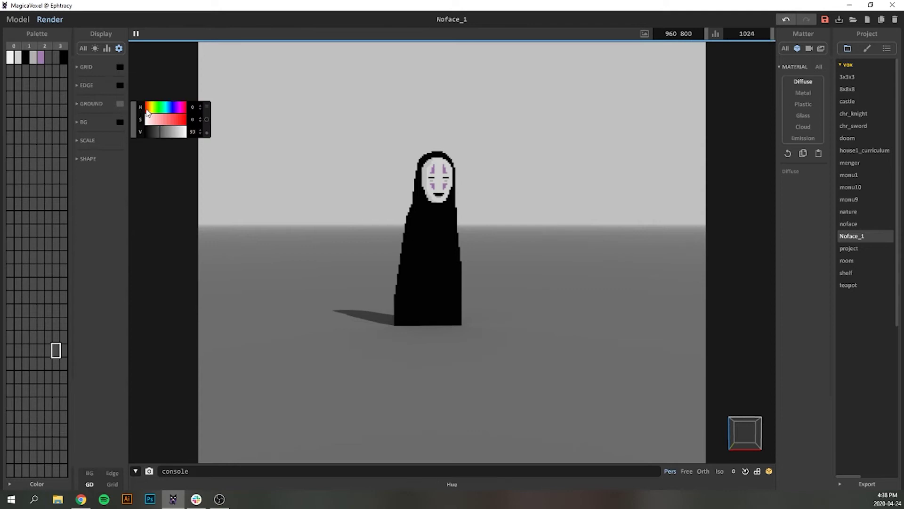
pyautogui.click(170, 109)
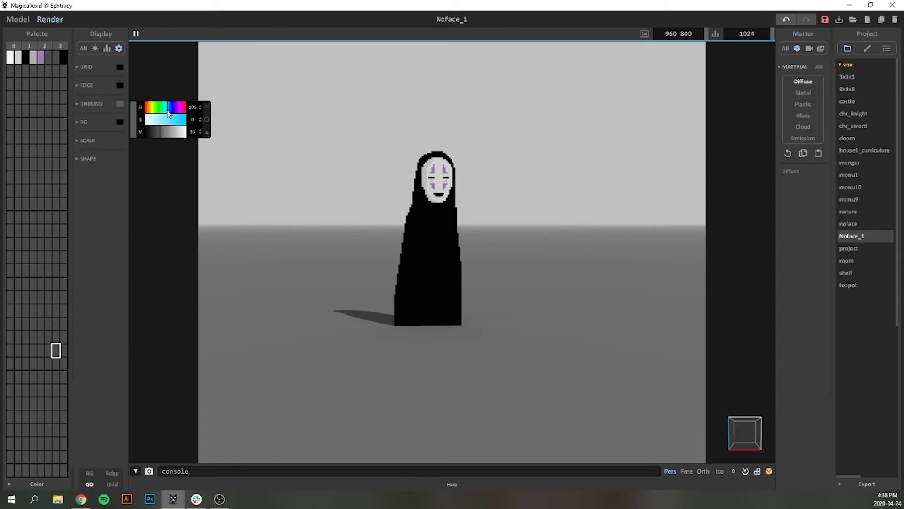
pyautogui.click(163, 120)
pyautogui.click(171, 133)
pyautogui.click(181, 133)
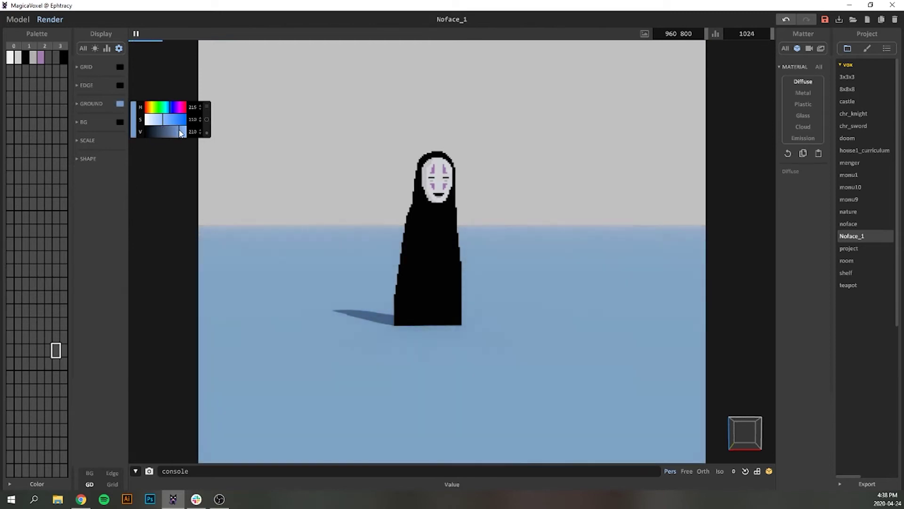
pyautogui.click(179, 133)
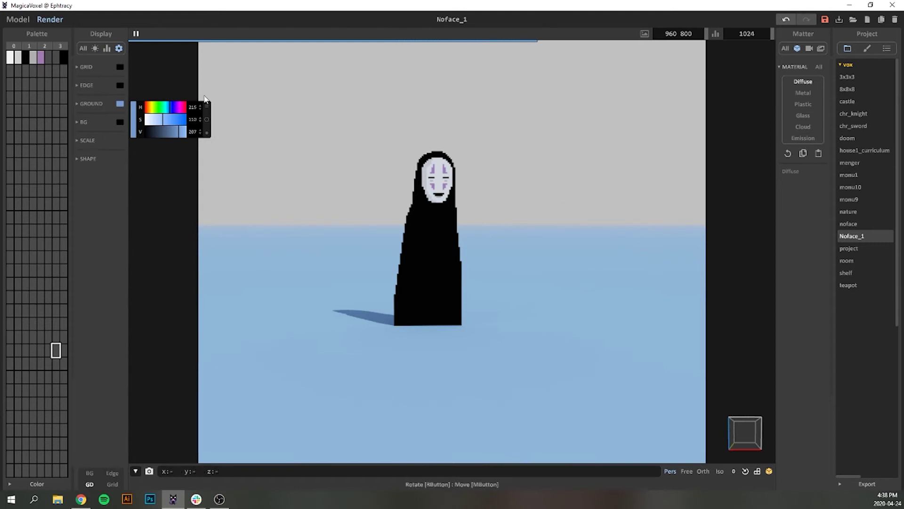
# - Try to set the sky color's hue to about 207
pyautogui.click(95, 49)
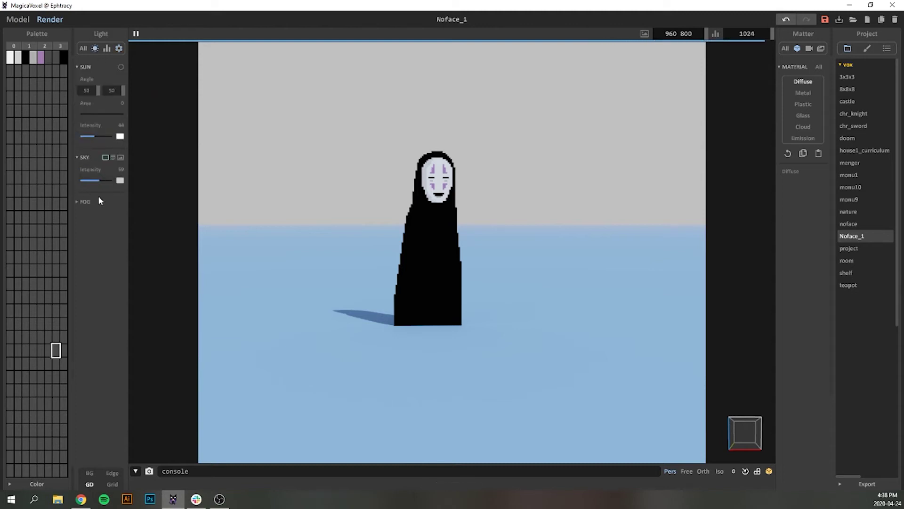
pyautogui.click(120, 181)
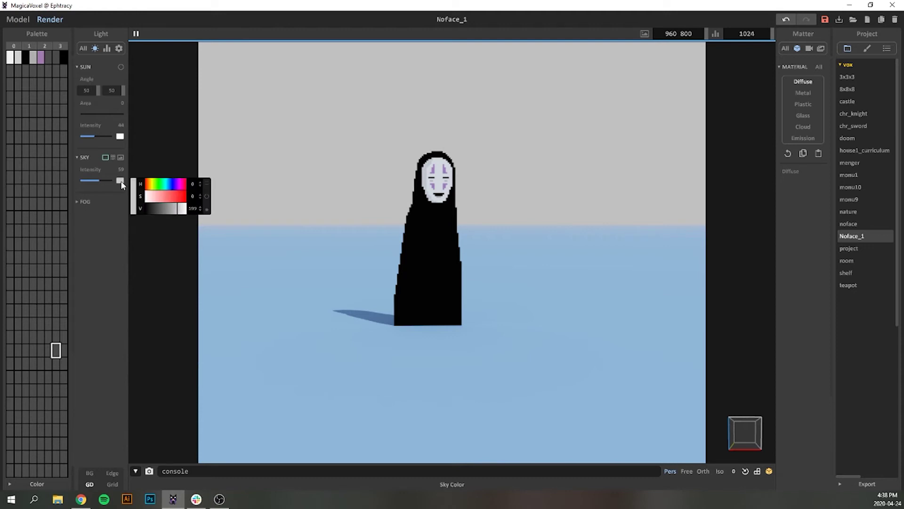
pyautogui.click(168, 185)
pyautogui.moveTo(168, 186); pyautogui.dragTo(169, 186)
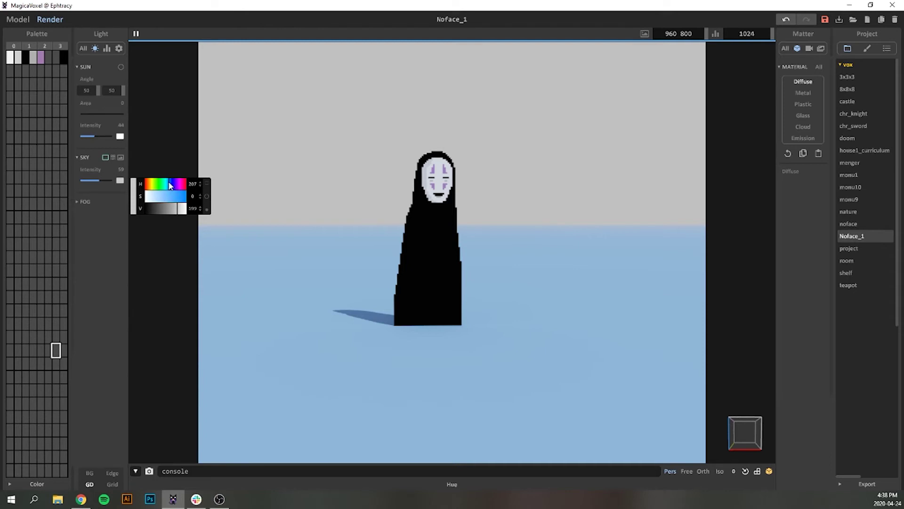
# - Look up the ground color's values and match the sky color to them with hue 216 and saturation 110
pyautogui.click(120, 49)
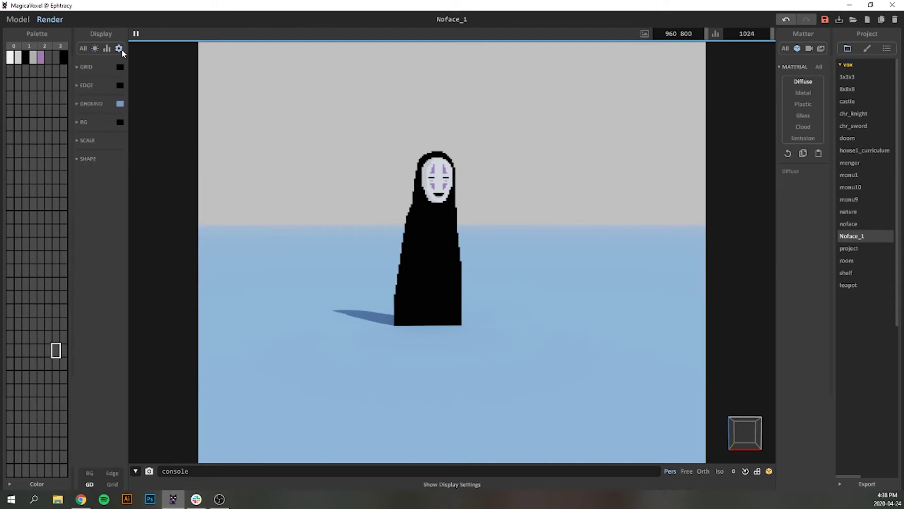
pyautogui.click(120, 104)
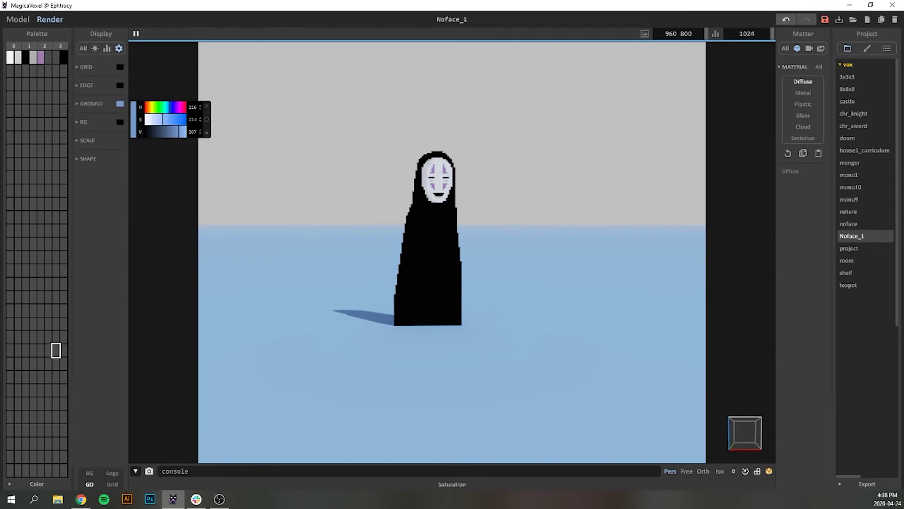
pyautogui.click(97, 47)
pyautogui.click(120, 180)
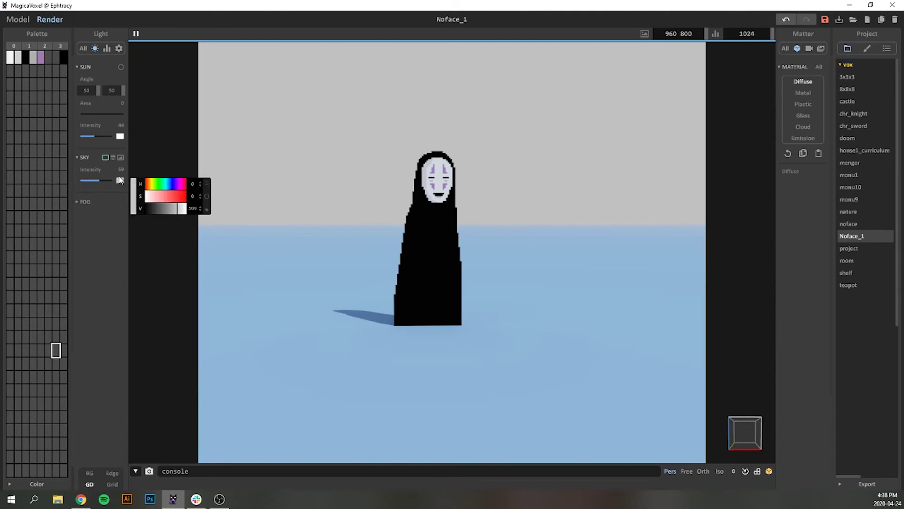
pyautogui.moveTo(157, 186); pyautogui.dragTo(171, 189)
pyautogui.moveTo(170, 184); pyautogui.dragTo(169, 184)
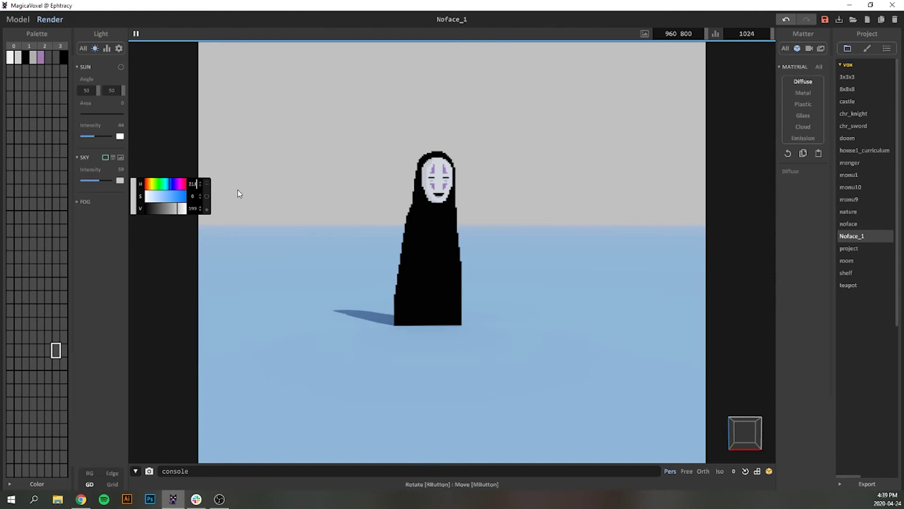
pyautogui.click(193, 196)
pyautogui.press('BackSpace')
pyautogui.write('0')
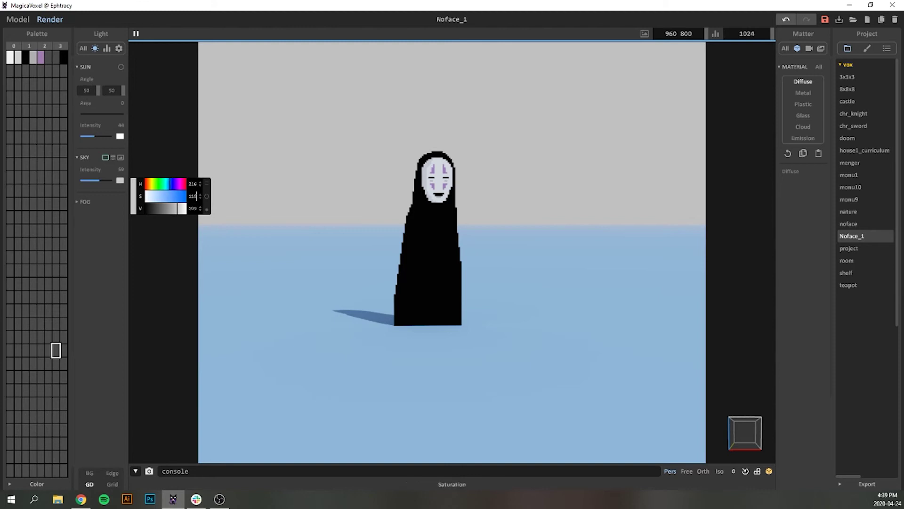
pyautogui.press('Tab')
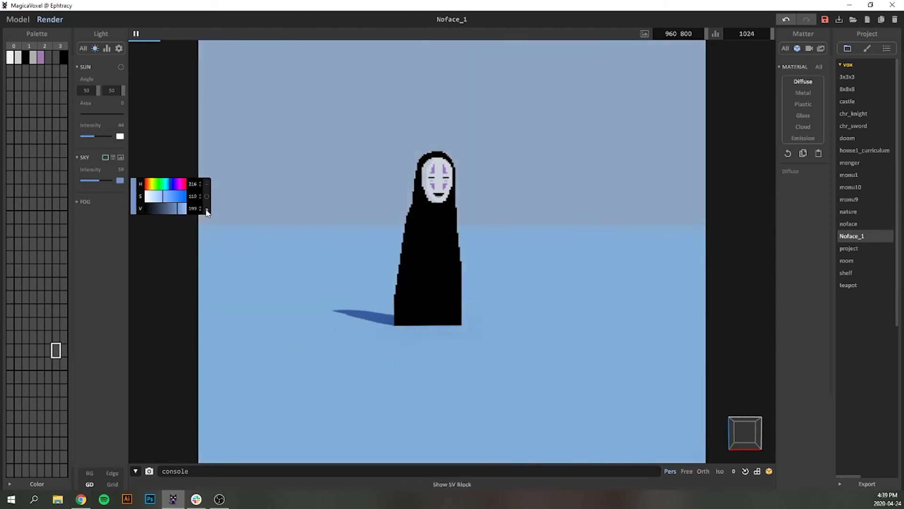
# - Recheck the ground color's values and set the sky color's value to 207
pyautogui.click(119, 48)
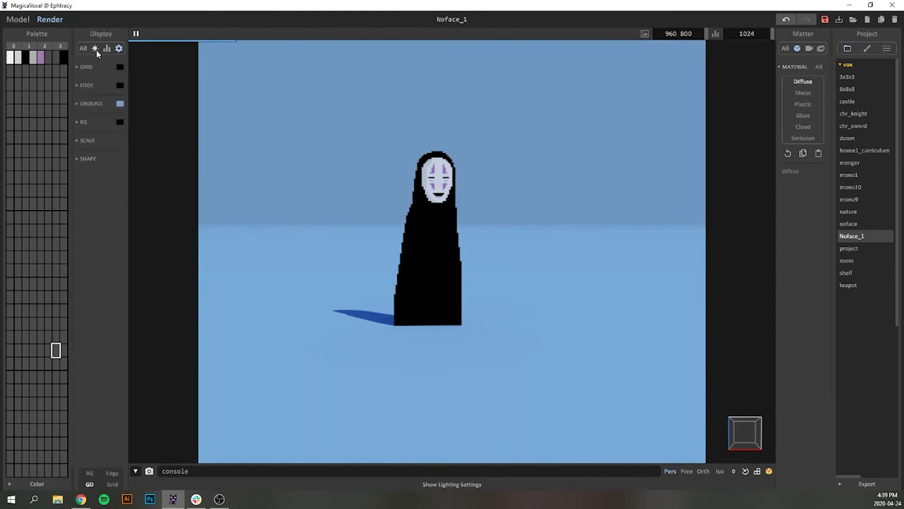
pyautogui.click(119, 105)
pyautogui.click(96, 49)
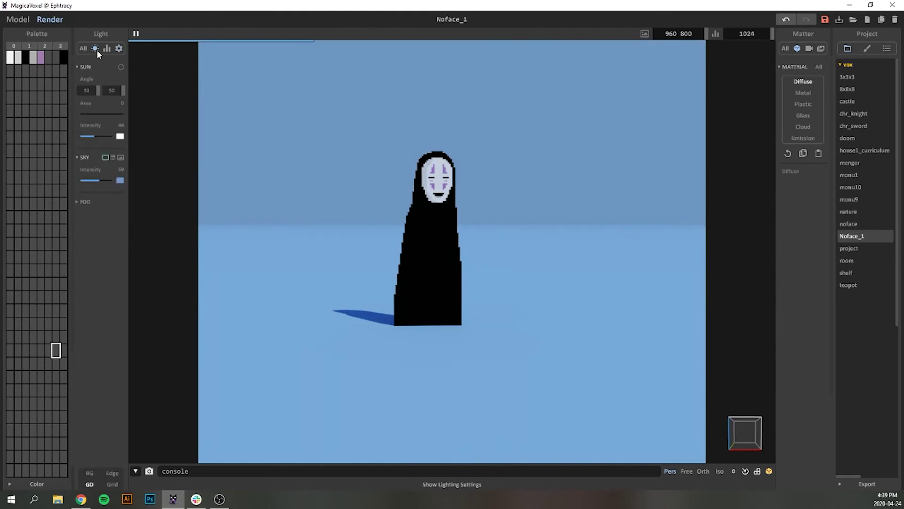
pyautogui.click(120, 180)
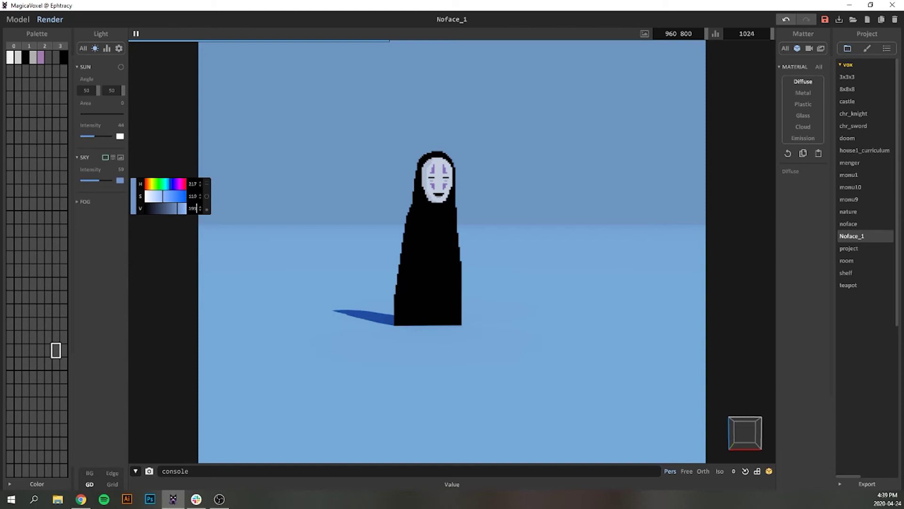
pyautogui.click(201, 209)
pyautogui.write('207')
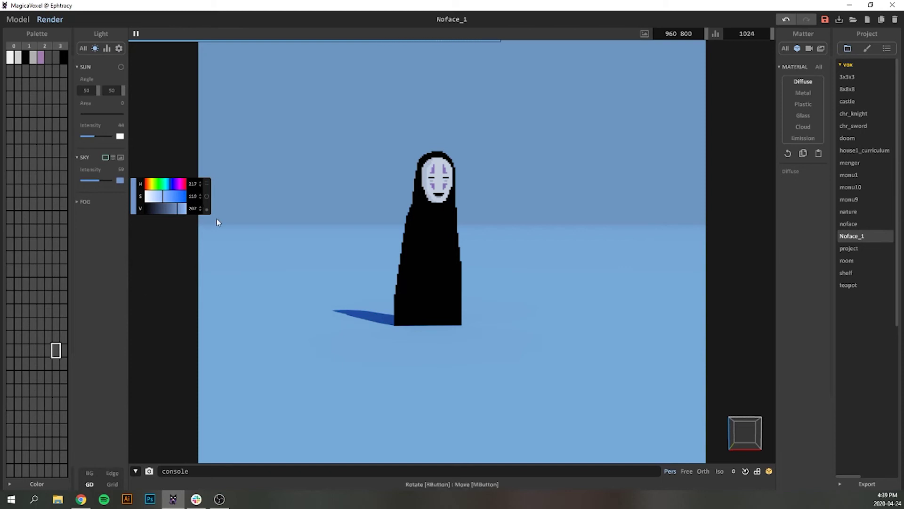
pyautogui.click(281, 157)
# - Compare the sky color with the ground color and examine how the two blend behind the figure
pyautogui.moveTo(281, 161); pyautogui.dragTo(333, 216, button='right')
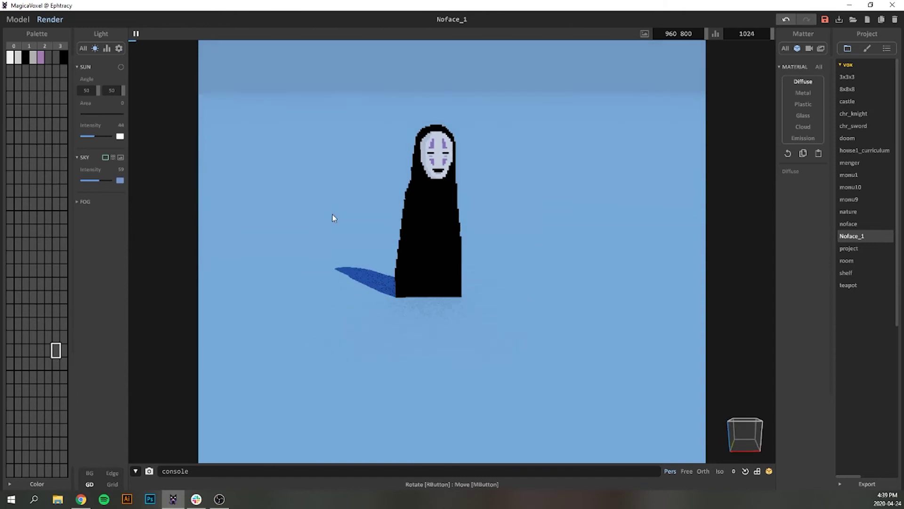
pyautogui.click(118, 51)
pyautogui.click(120, 105)
pyautogui.click(95, 48)
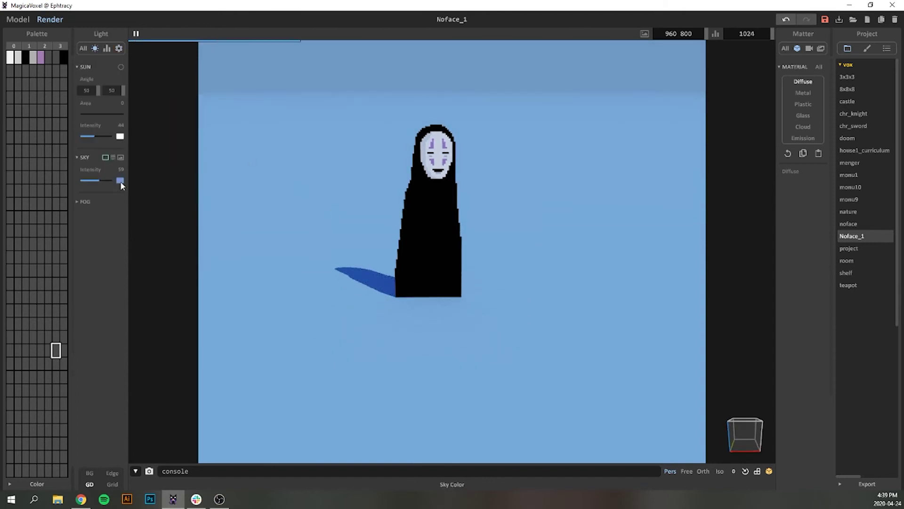
pyautogui.click(120, 181)
pyautogui.click(235, 167)
pyautogui.click(121, 181)
pyautogui.moveTo(436, 181); pyautogui.dragTo(447, 207, button='right')
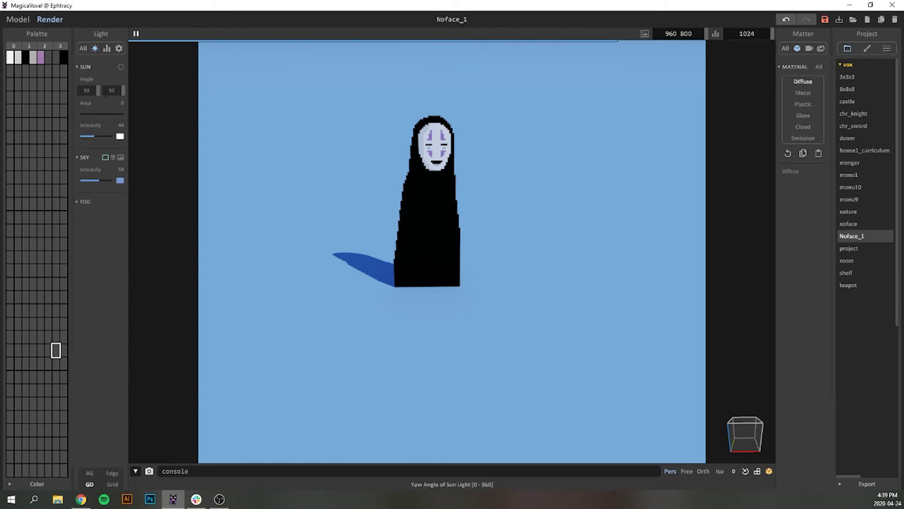
# - Set the sun's area to 100 and frame the figure closer from a raised angle without the horizon
pyautogui.moveTo(85, 114); pyautogui.dragTo(128, 114)
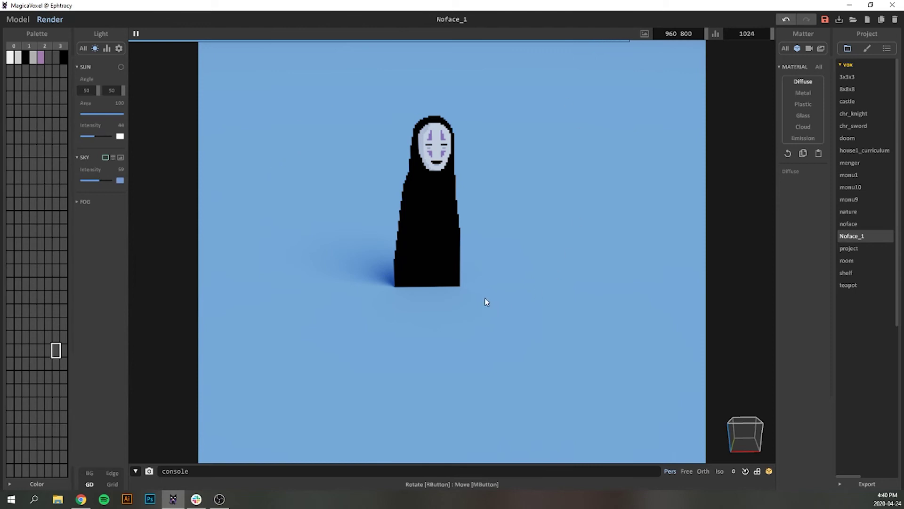
pyautogui.scroll(4, 482, 262)
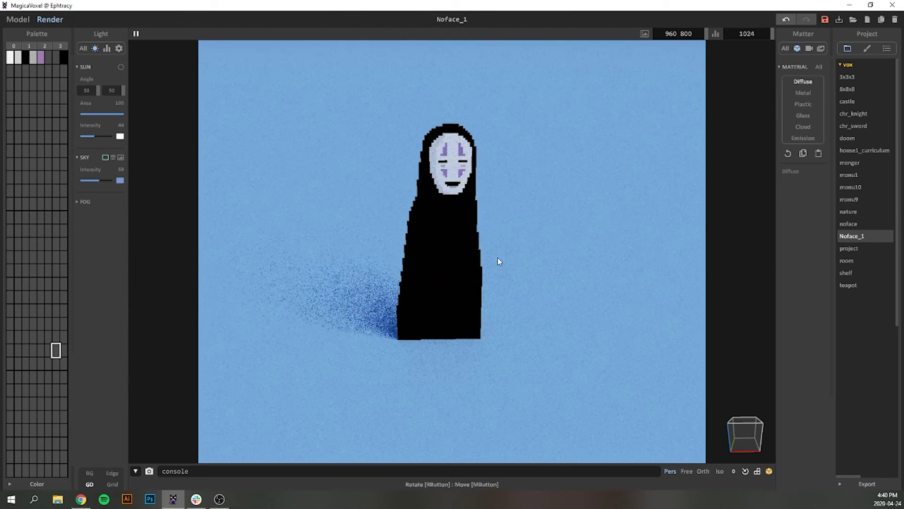
pyautogui.scroll(3, 502, 277)
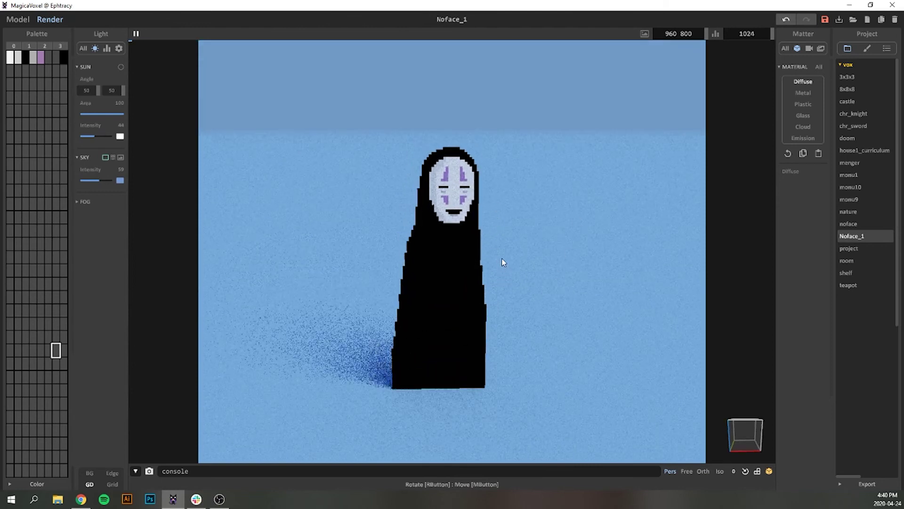
pyautogui.moveTo(502, 268); pyautogui.dragTo(503, 272, button='right')
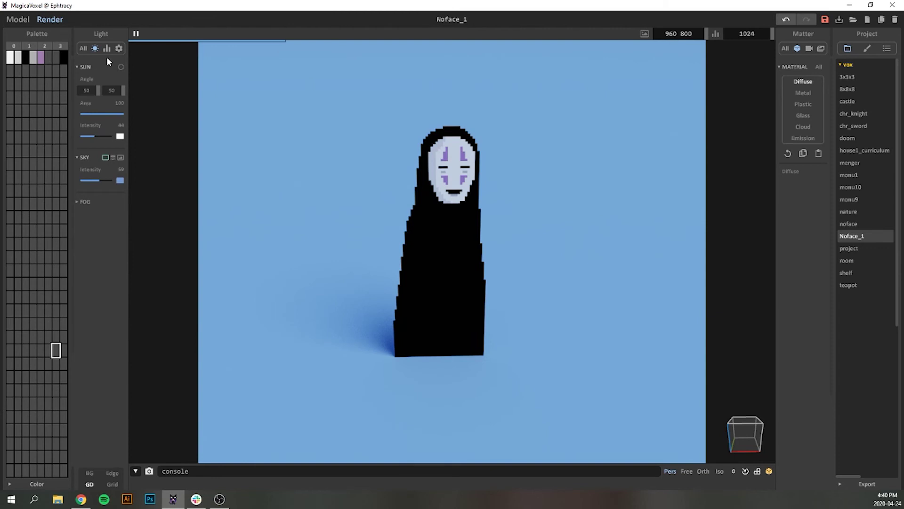
# - Open the color values of the purple palette color used for the mask's markings
pyautogui.click(41, 58)
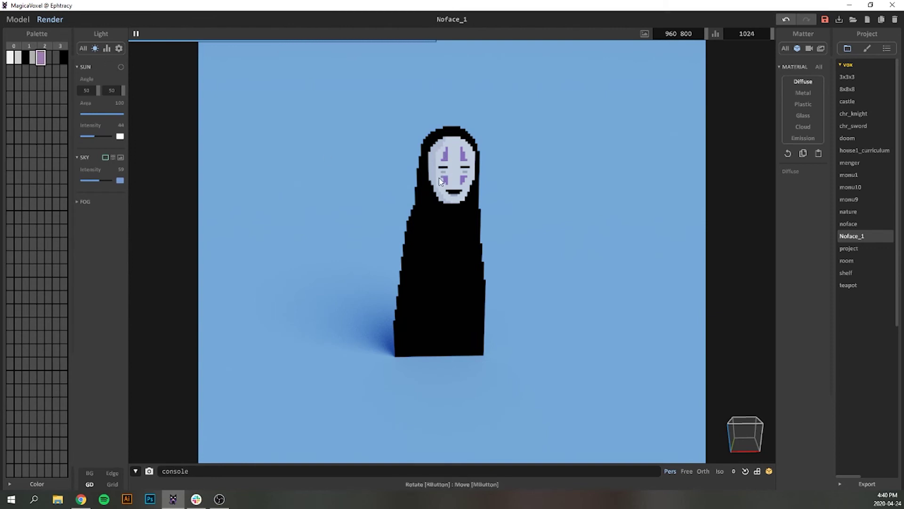
pyautogui.click(16, 483)
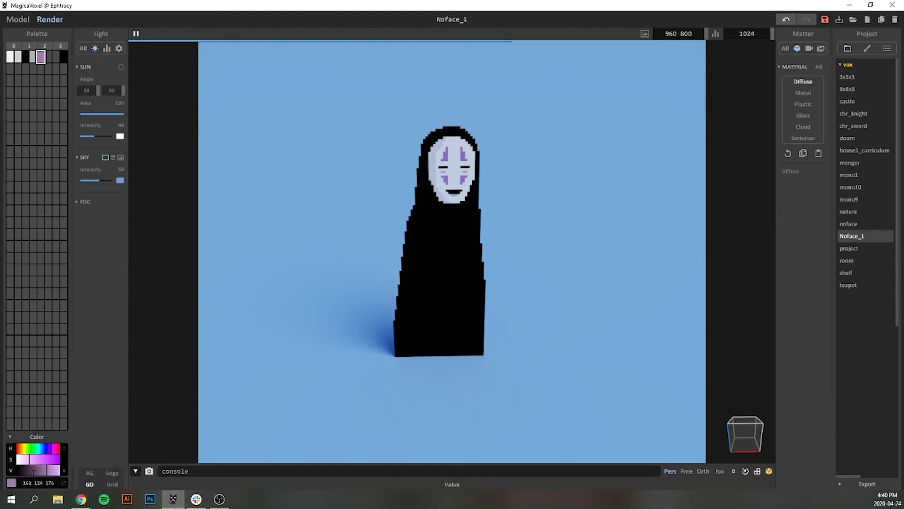
# - Try brightening the figure's black body color to white, RGB 255 255 255, and undo the change
pyautogui.click(32, 58)
pyautogui.click(25, 57)
pyautogui.moveTo(22, 471); pyautogui.dragTo(83, 469)
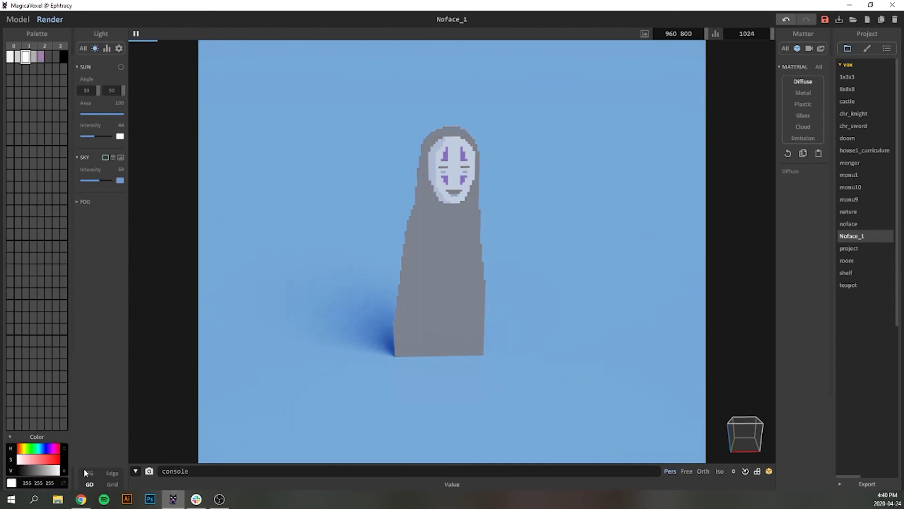
pyautogui.hotkey('ctrl', 'z')
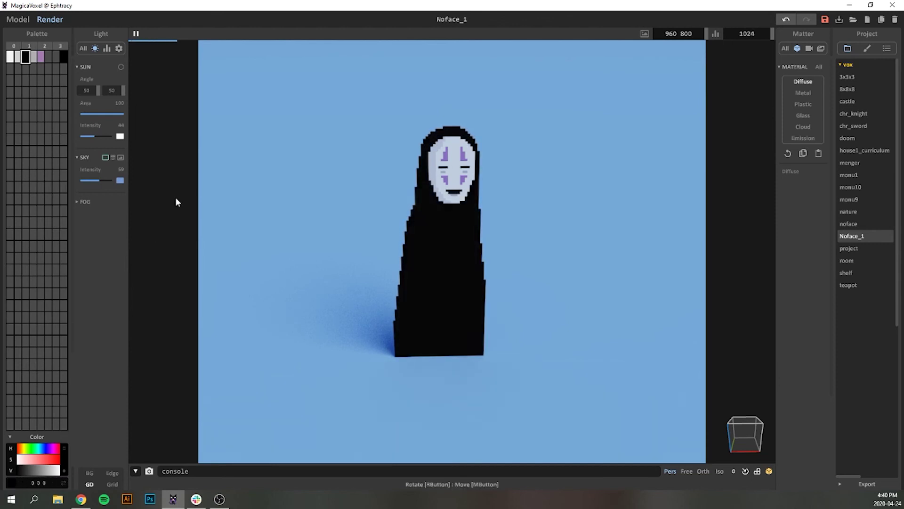
# - Darken the purple of the mask's markings to RGB 146 112 160
pyautogui.click(41, 57)
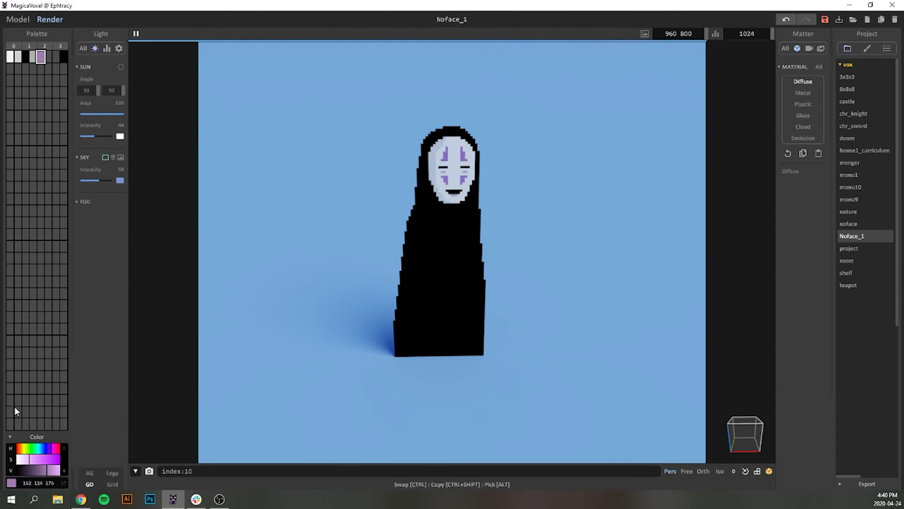
pyautogui.moveTo(44, 470); pyautogui.dragTo(44, 471)
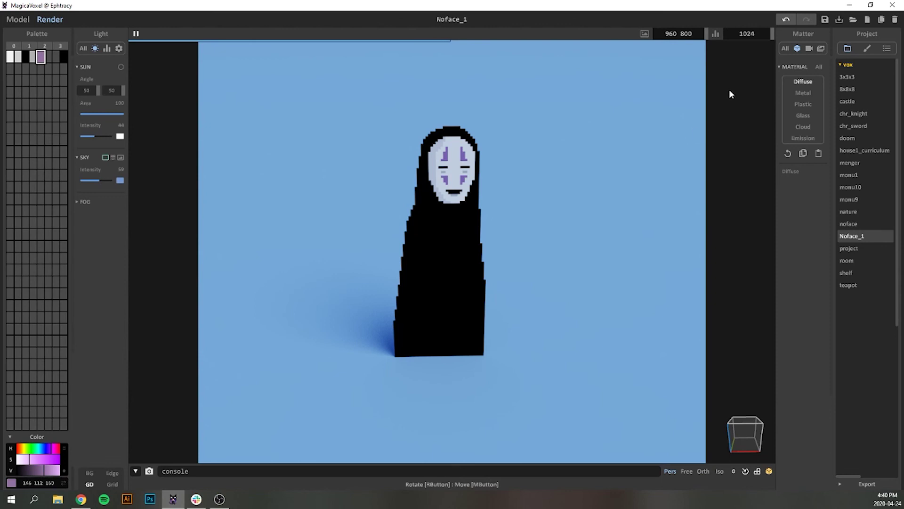
# - Review the camera's lens, film and bloom settings
pyautogui.click(809, 49)
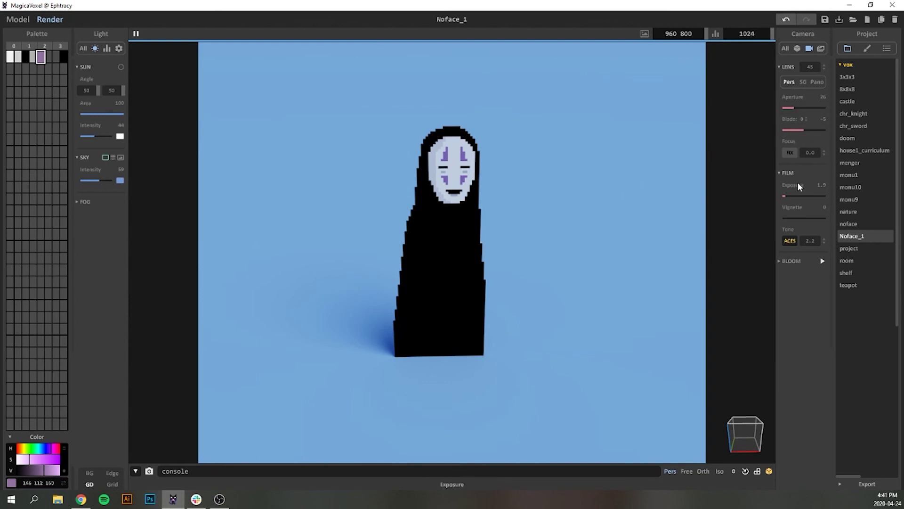
pyautogui.click(785, 265)
pyautogui.click(785, 264)
# - Export the final photo render as a PNG named Noface_krita_1 in the export folder and save the project
pyautogui.click(822, 49)
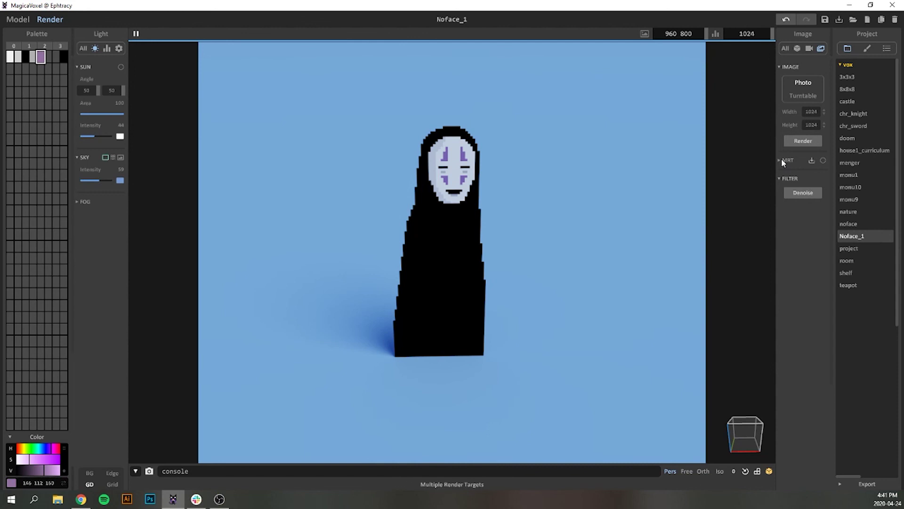
pyautogui.click(804, 141)
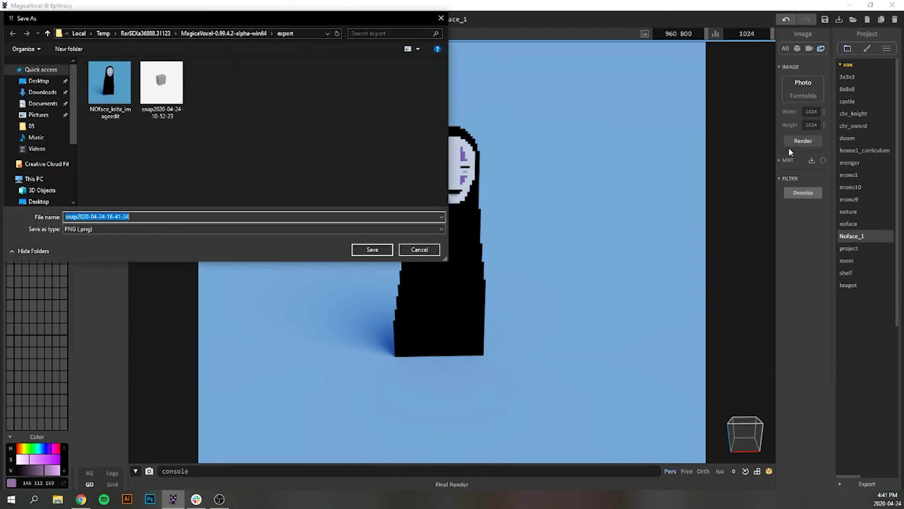
pyautogui.press('BackSpace')
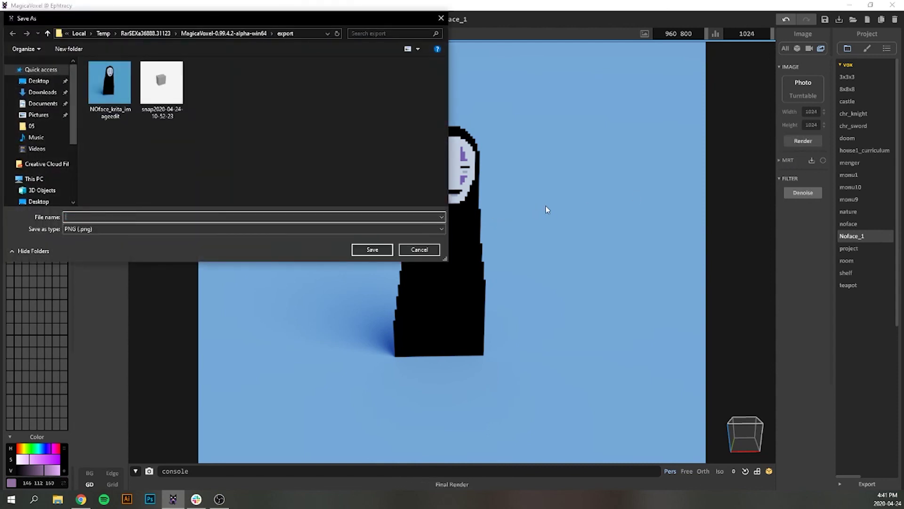
pyautogui.write('Noface_')
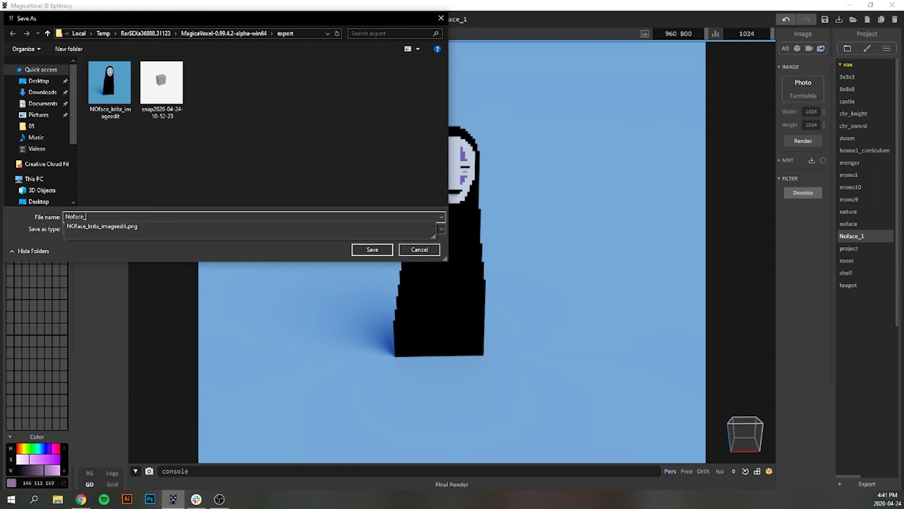
pyautogui.write('krita_1')
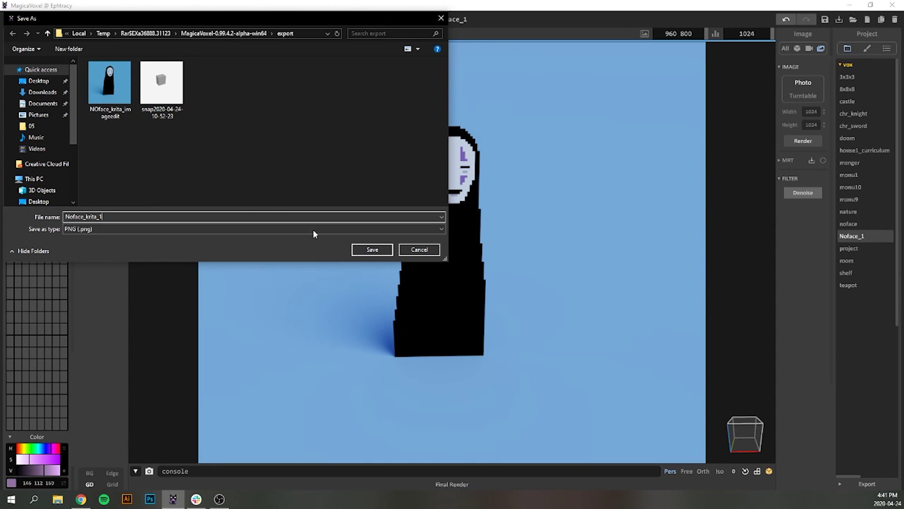
pyautogui.click(377, 250)
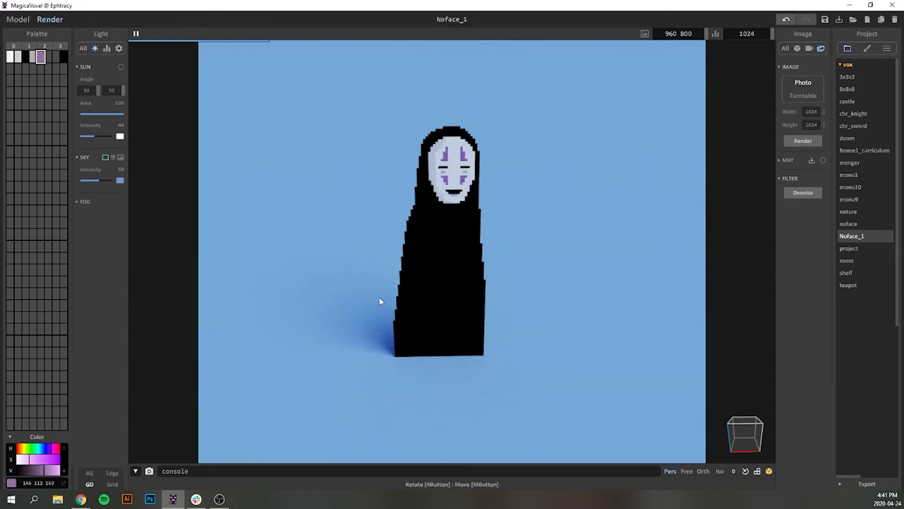
pyautogui.click(825, 21)
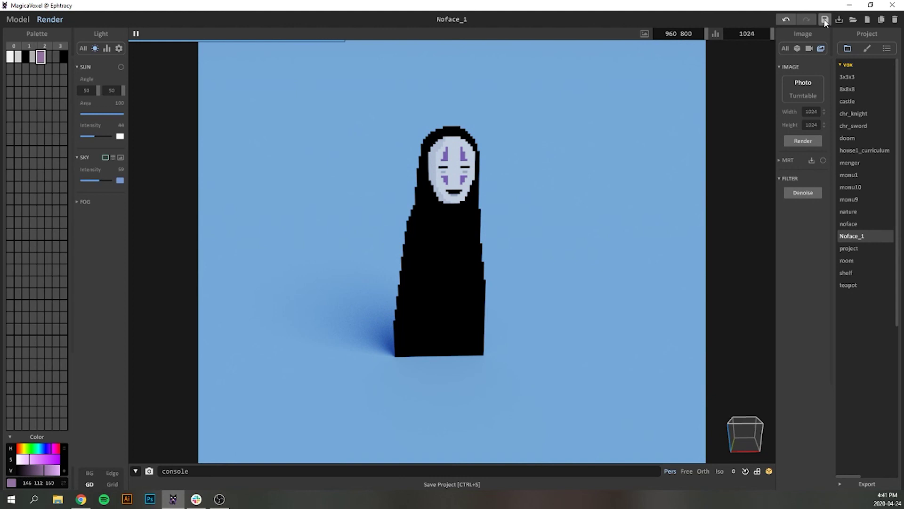